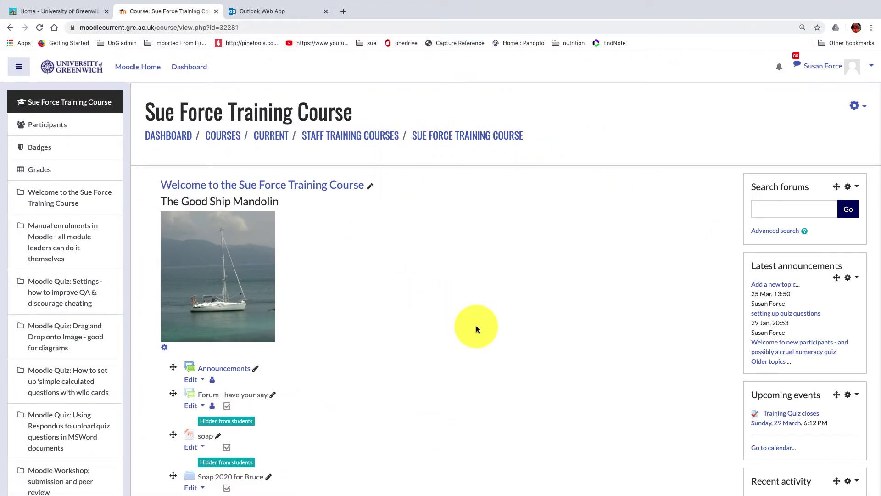
# Go to the course's question bank and show the Training questions category with its three questions.
pyautogui.click(855, 107)
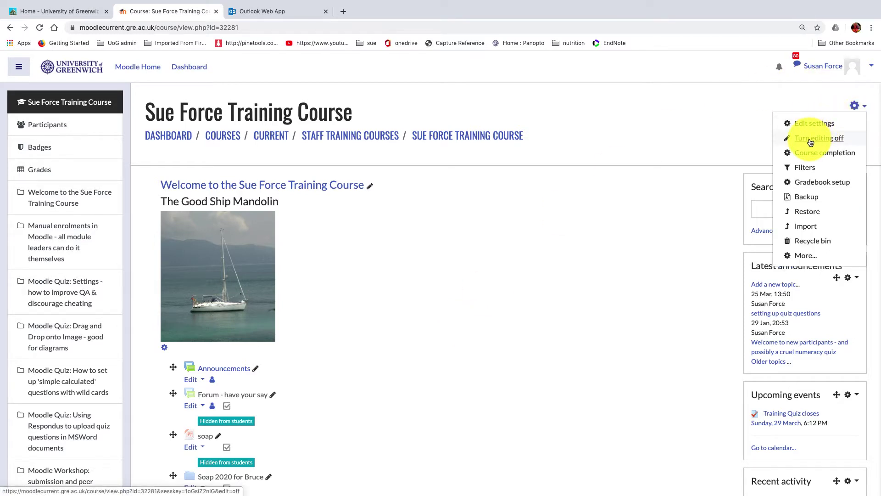
pyautogui.click(798, 254)
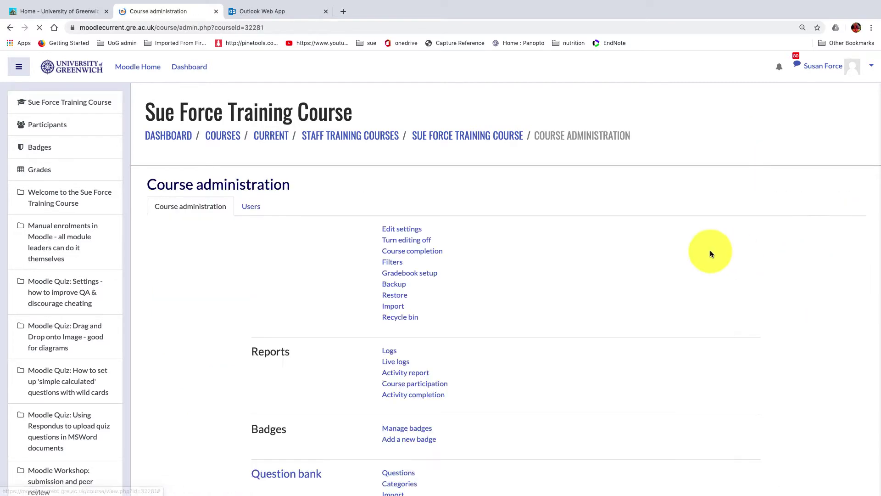
pyautogui.scroll(-3, 518, 351)
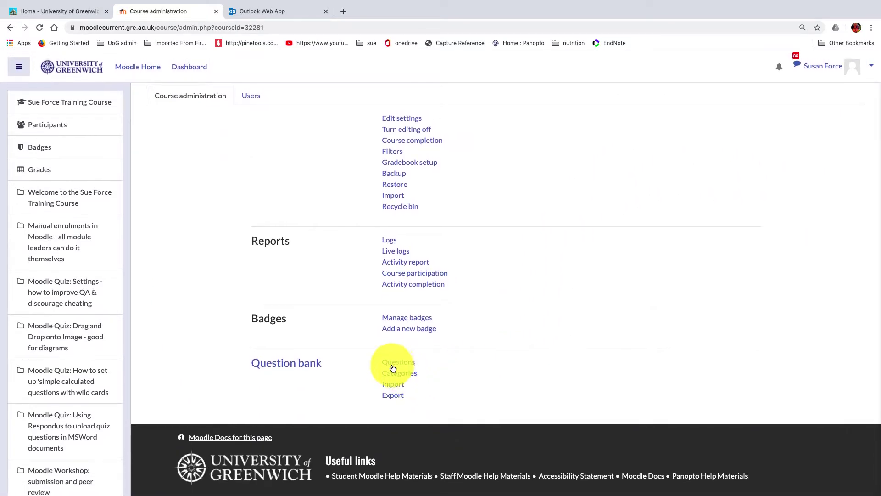
pyautogui.click(395, 363)
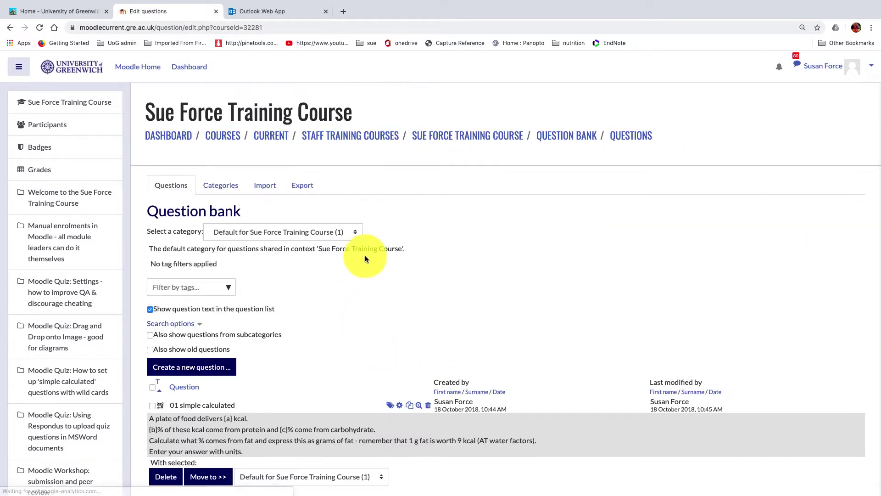
pyautogui.click(355, 231)
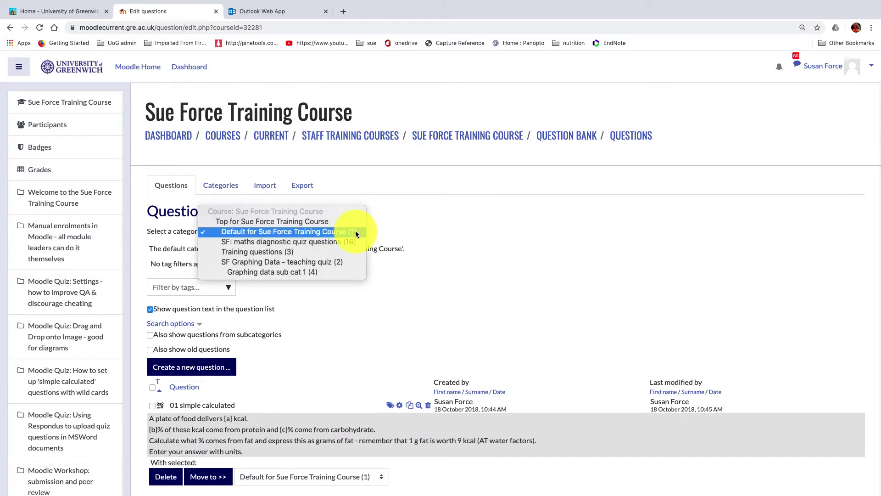
pyautogui.click(314, 254)
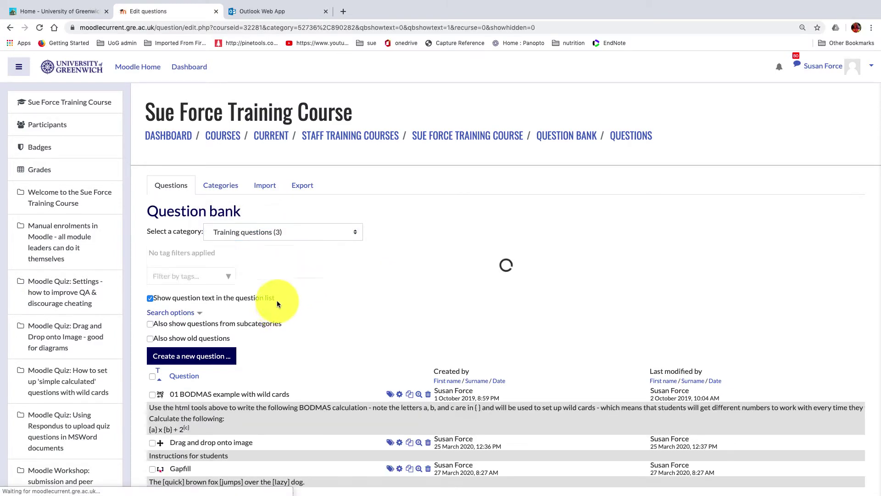
# Choose Gapfill as the new question type and add it to Training questions.
pyautogui.click(182, 356)
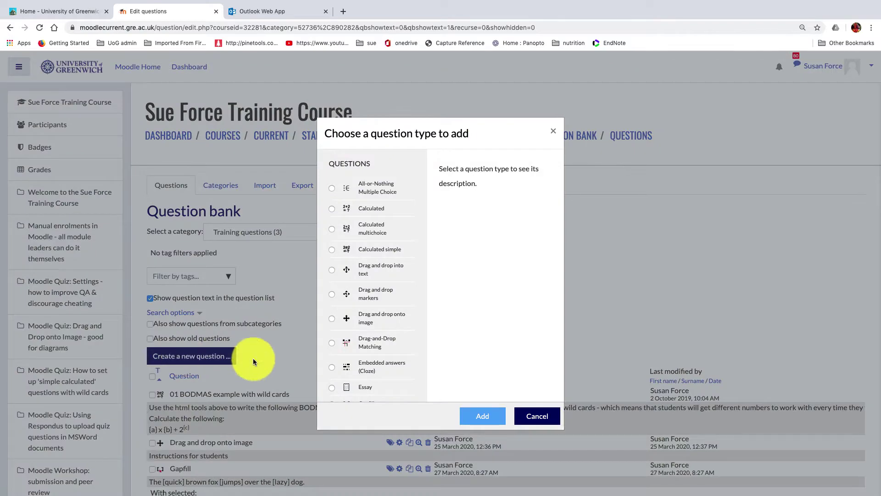
pyautogui.scroll(-2, 335, 362)
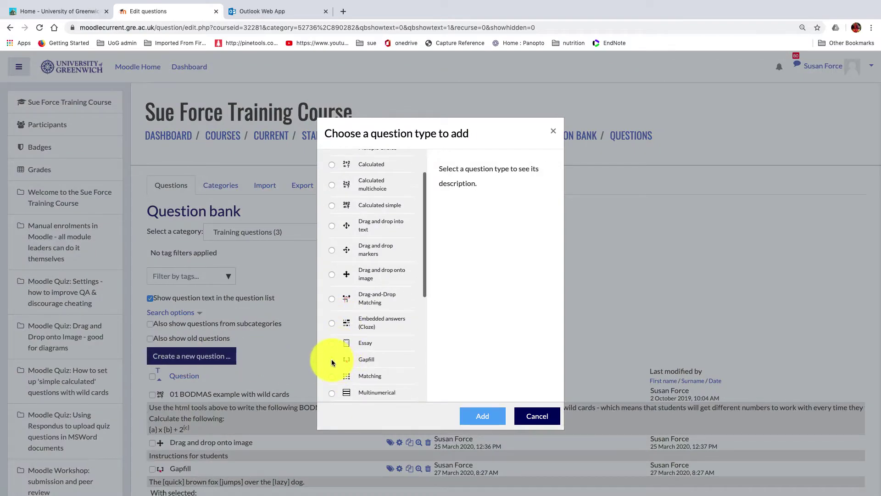
pyautogui.click(331, 359)
pyautogui.click(484, 417)
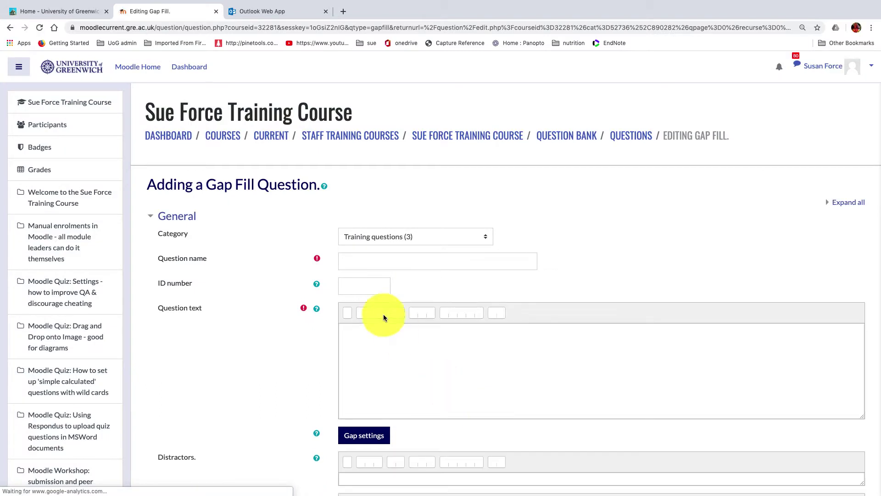
# Enter 'Gapfill 2' as the question name and view the Question text help guidance.
pyautogui.click(357, 260)
pyautogui.write('Ga')
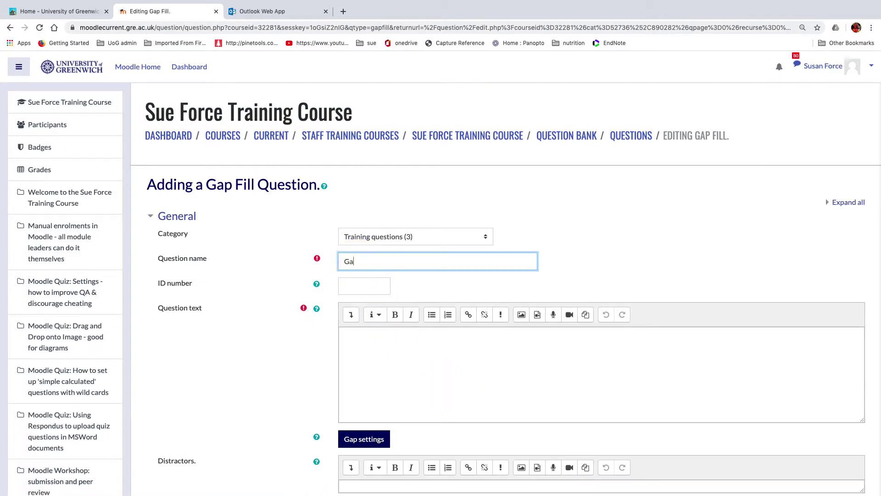
pyautogui.write('pfill 2')
pyautogui.click(382, 343)
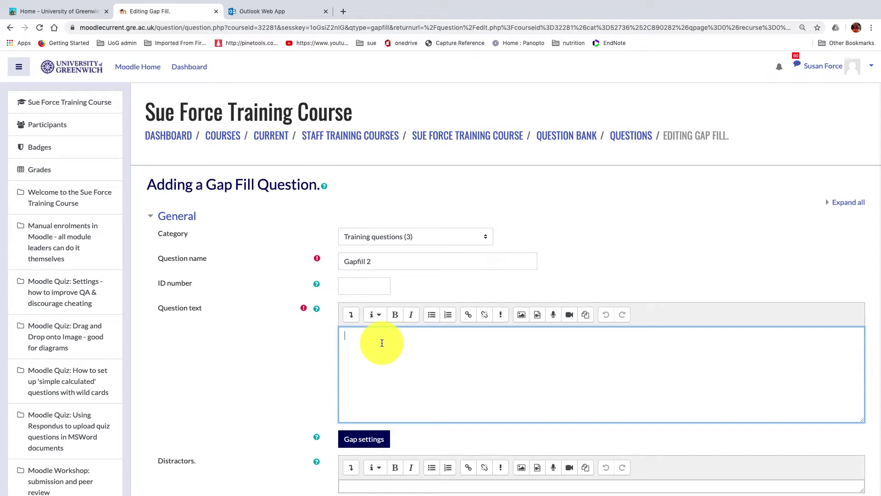
pyautogui.click(318, 312)
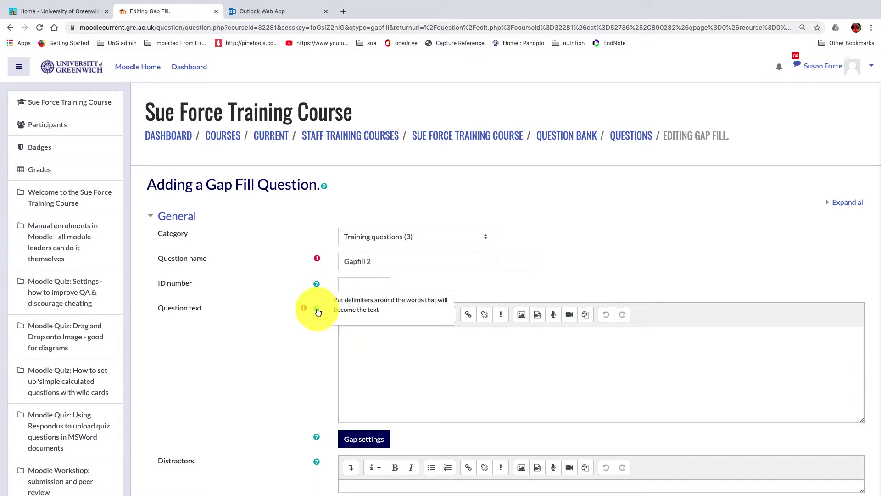
# Type 'The quick brown fox jumps over the lazy dog.' as the question text, correcting the typo.
pyautogui.click(354, 339)
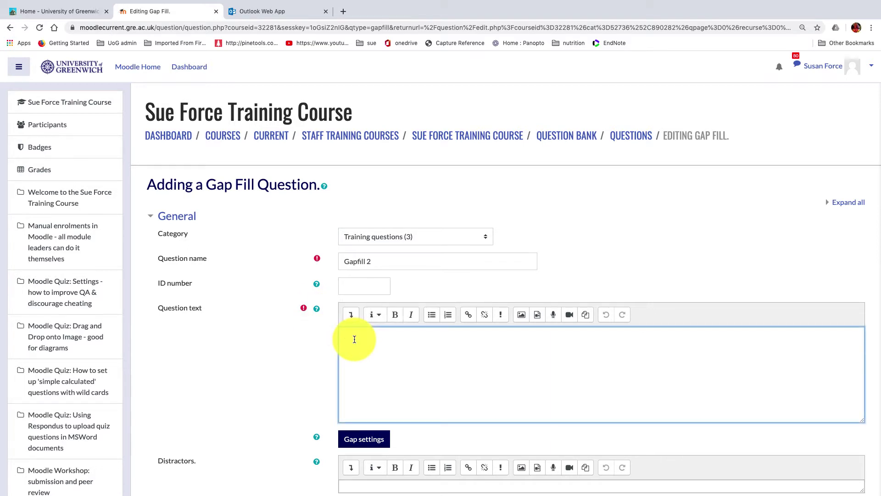
pyautogui.write('The quick')
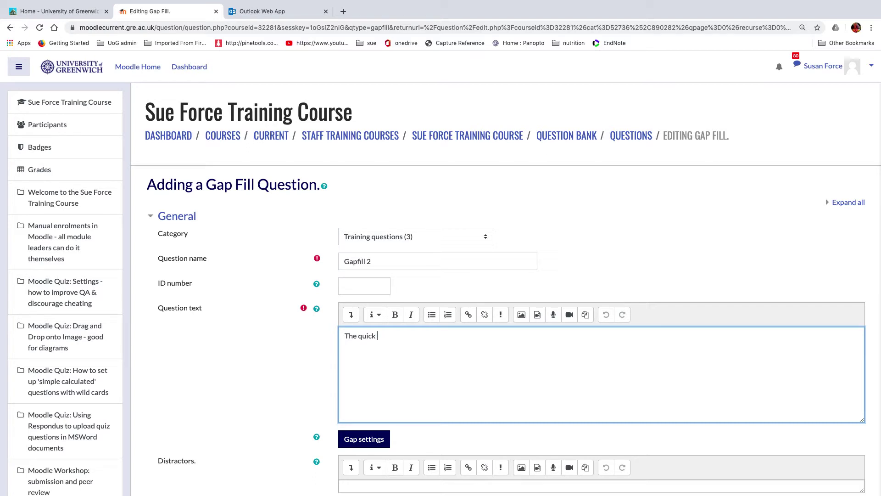
pyautogui.write(' brown fox jumps over the lazy dog.')
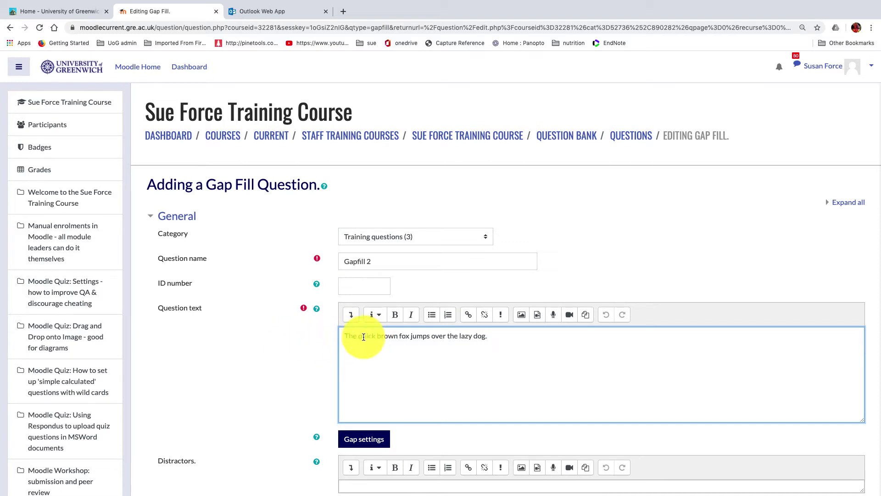
# Wrap brown and lazy in square brackets and add the opening bracket before dog.
pyautogui.moveTo(358, 336); pyautogui.dragTo(399, 335)
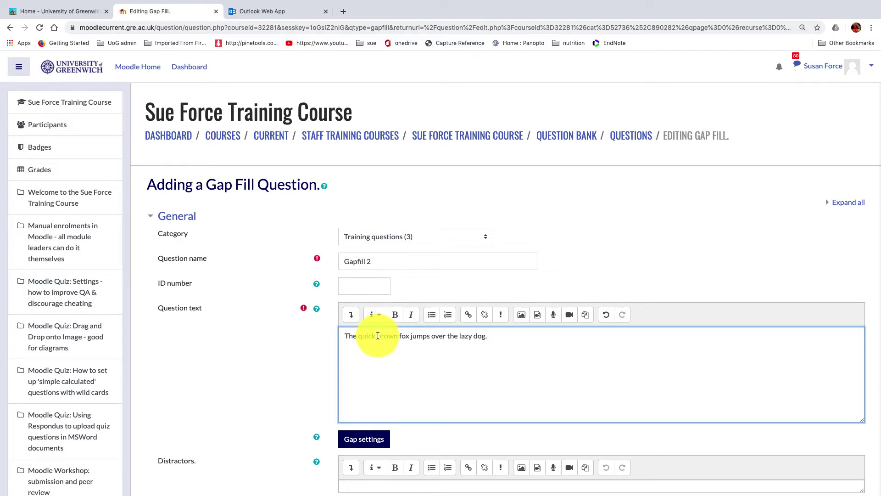
pyautogui.click(377, 335)
pyautogui.write('[')
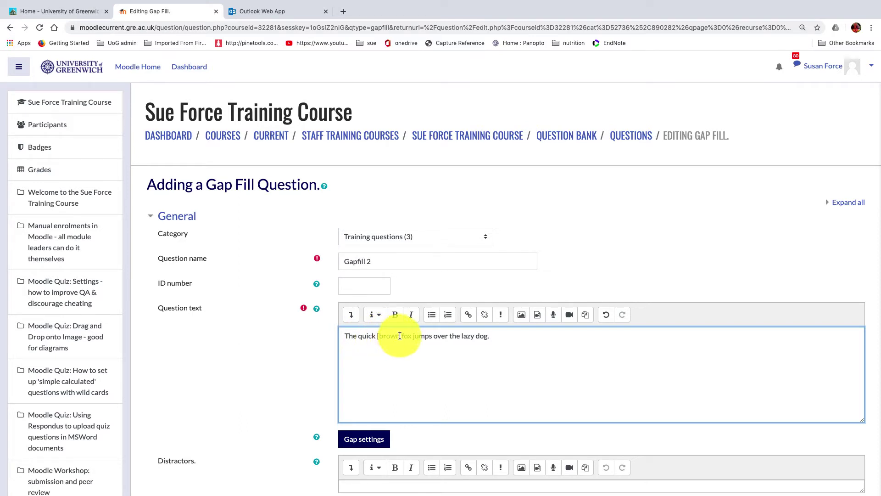
pyautogui.click(400, 335)
pyautogui.write(']')
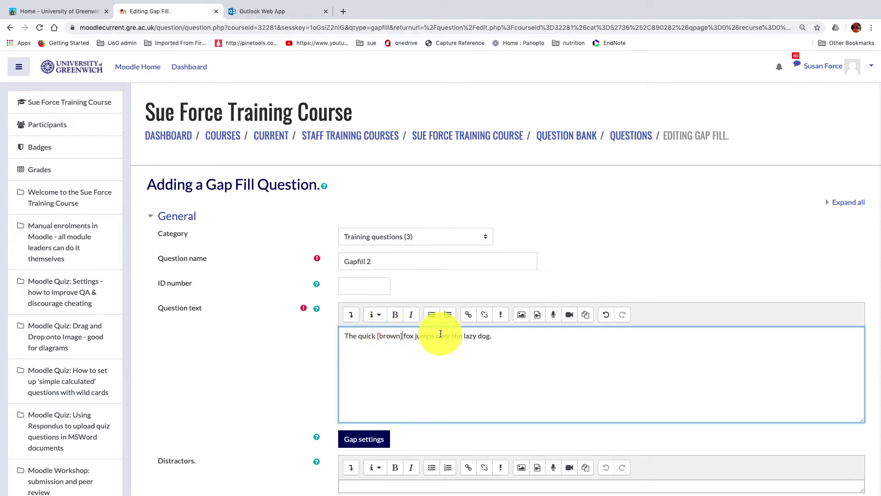
pyautogui.click(464, 335)
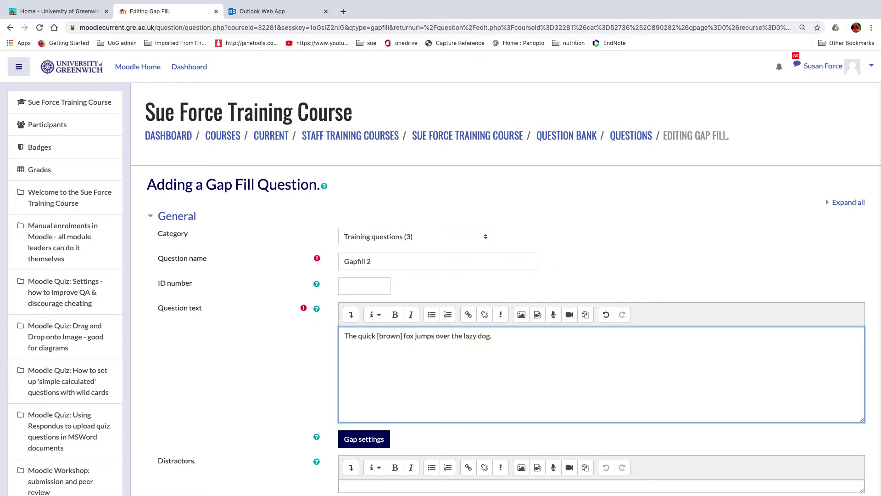
pyautogui.write('[lazy]')
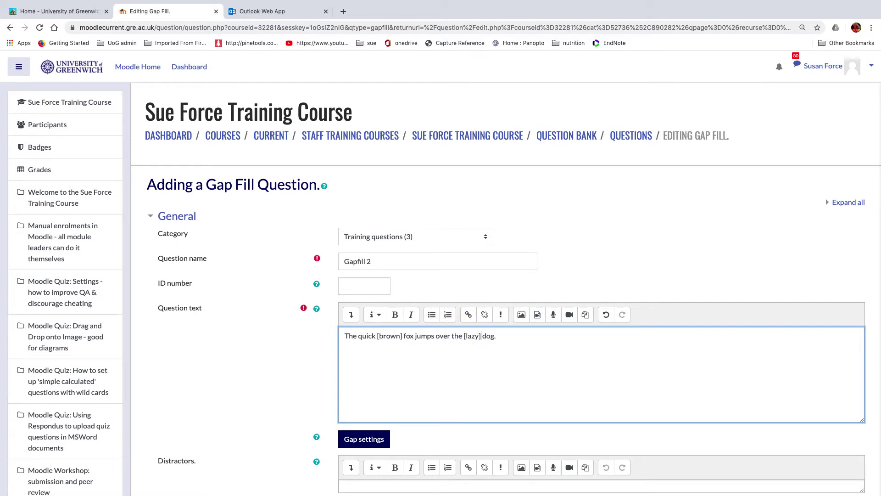
pyautogui.click(483, 338)
pyautogui.write('[')
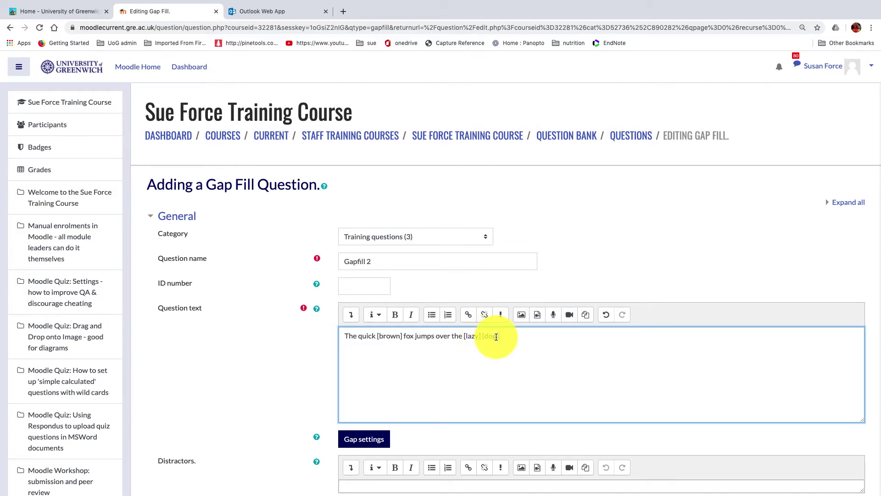
pyautogui.click(496, 338)
# Close the [dog] gap and enter 'slow,red,yellow,cat' in the Distractors field.
pyautogui.write('].')
pyautogui.scroll(-3, 412, 381)
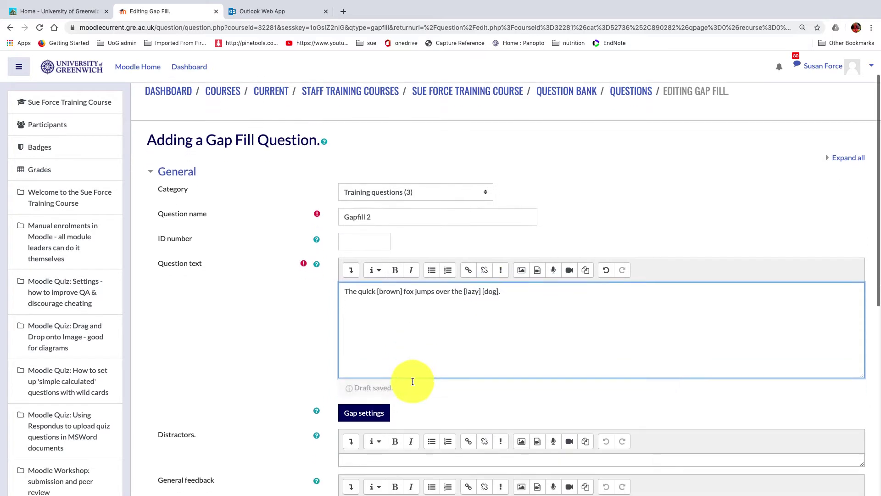
pyautogui.scroll(-1, 372, 344)
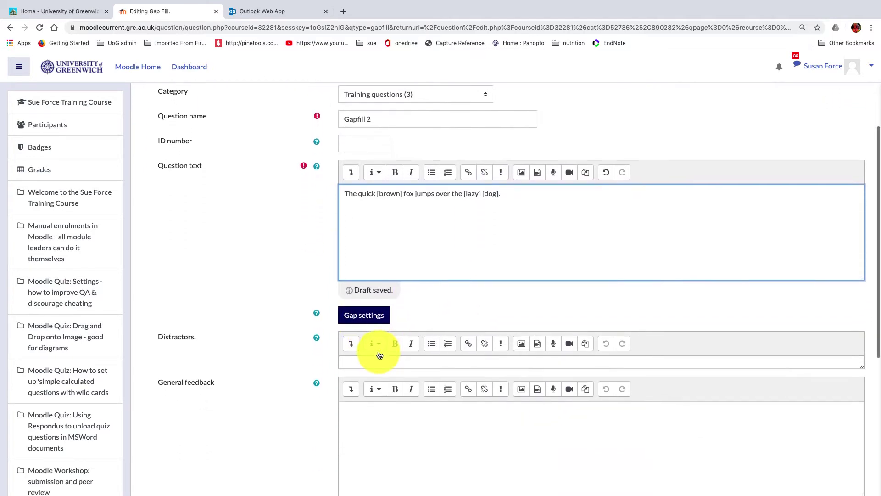
pyautogui.click(358, 361)
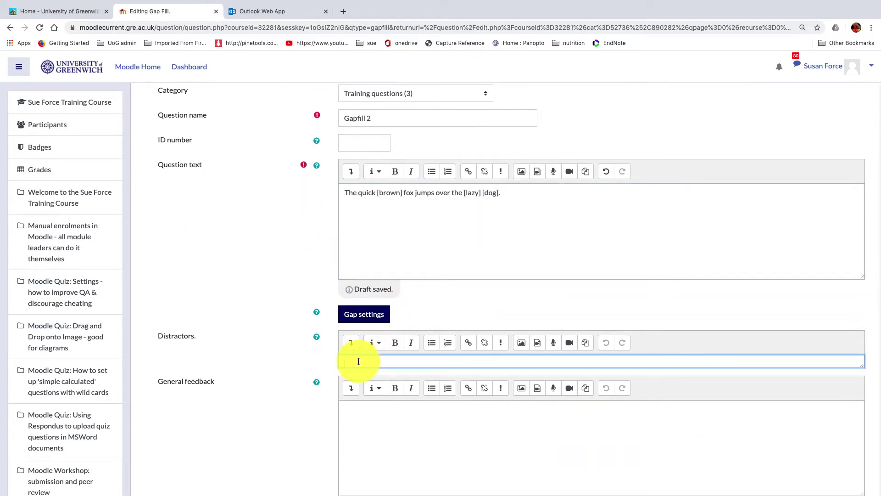
pyautogui.write('slow')
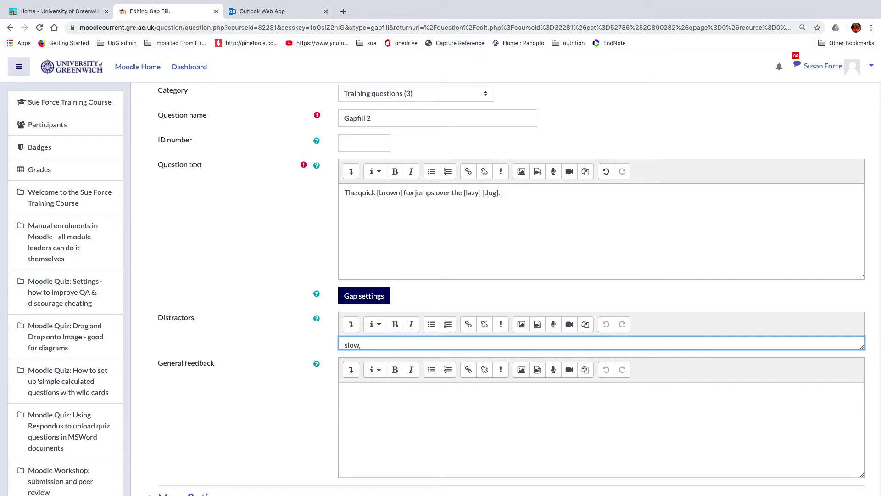
pyautogui.write(',red,yellow,cat')
pyautogui.scroll(-5, 423, 360)
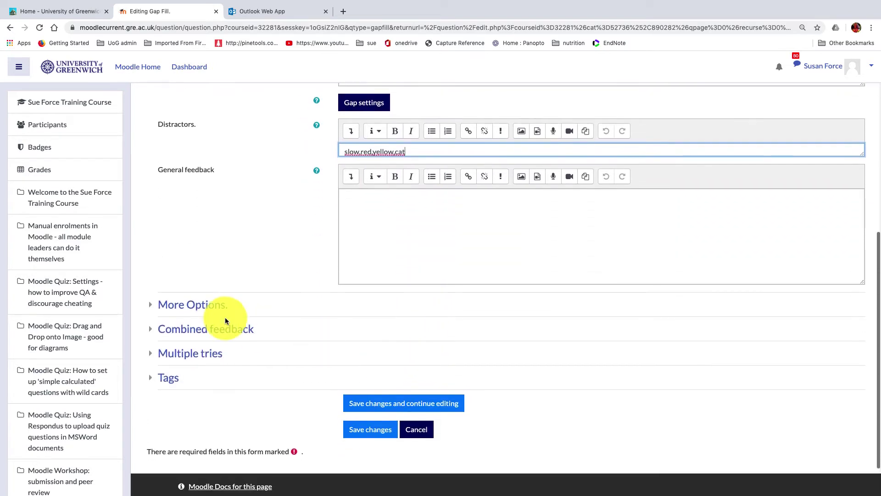
# Expand More Options, keep [ ] as the gap delimiters and check the Display Answers choices.
pyautogui.click(197, 306)
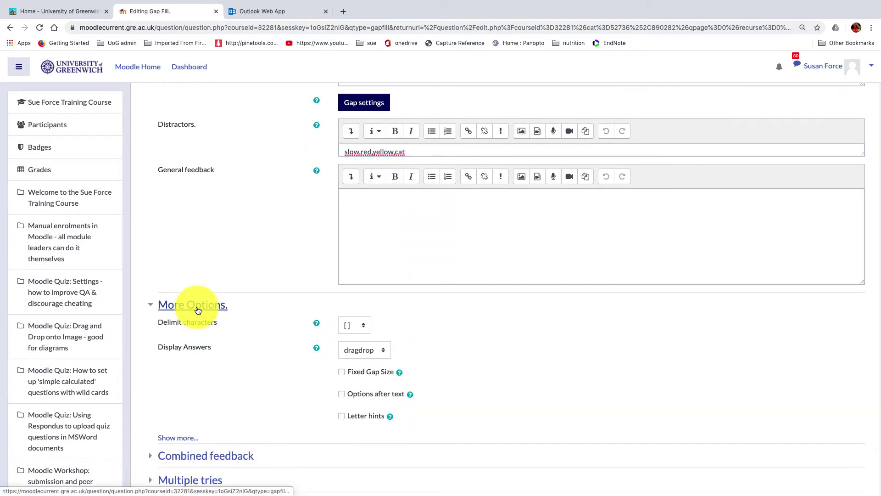
pyautogui.click(365, 328)
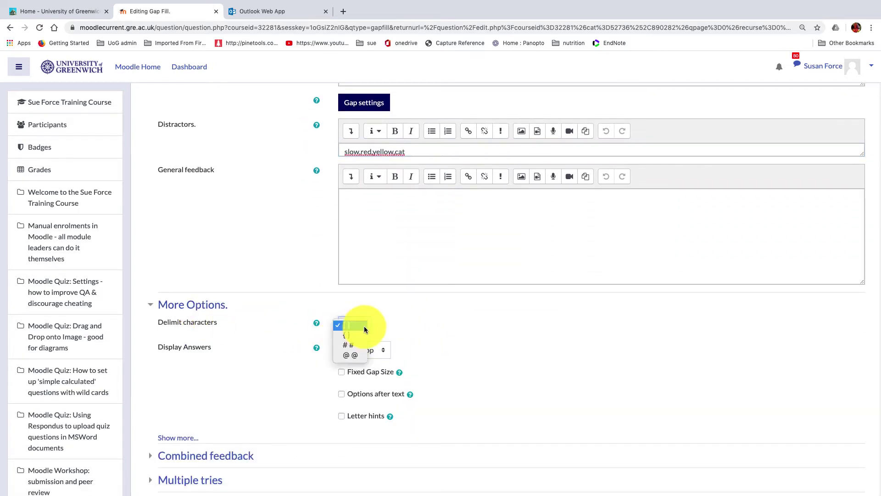
pyautogui.click(419, 322)
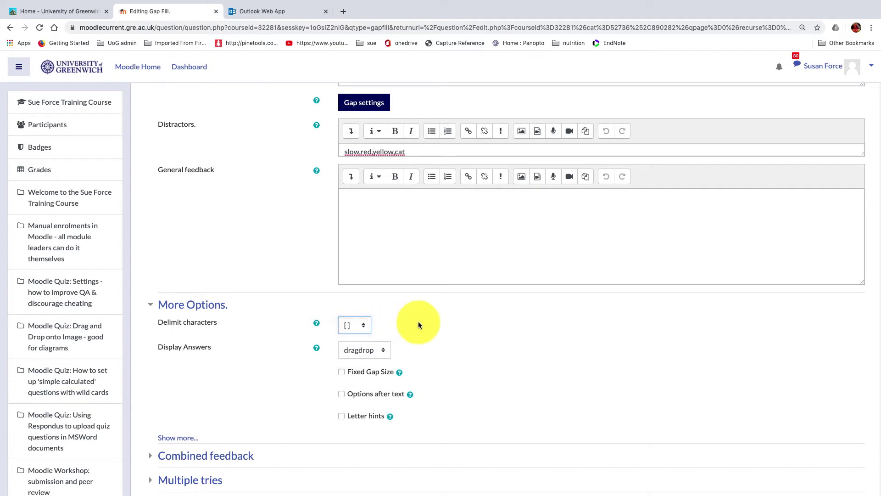
pyautogui.click(384, 352)
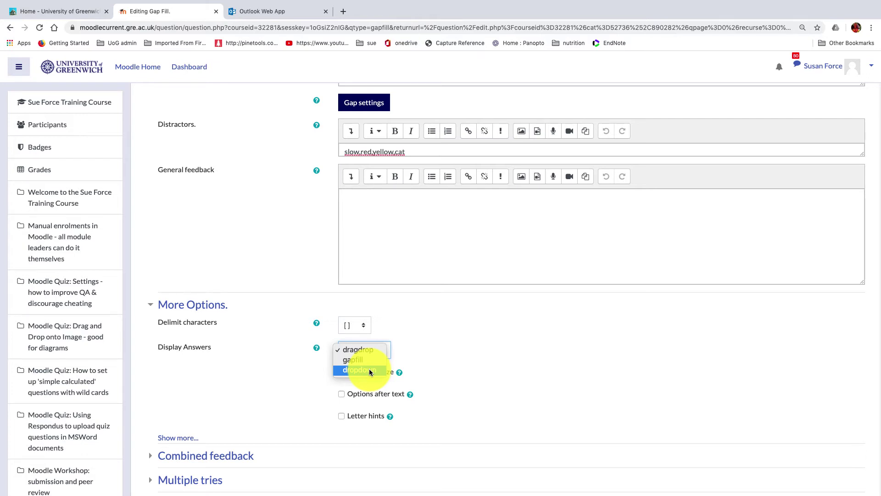
# Keep dragdrop display, tick Fixed Gap Size, and reveal Disable Regex, No Duplicates and Case Sensitive.
pyautogui.click(499, 363)
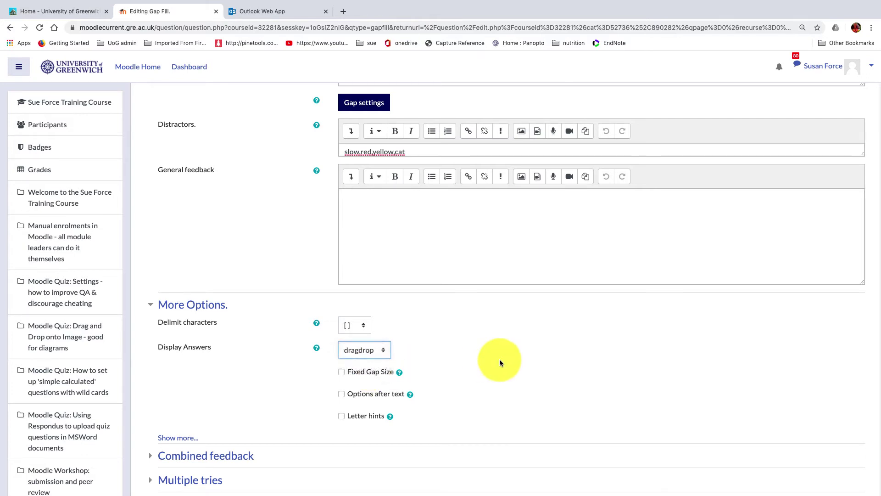
pyautogui.click(344, 372)
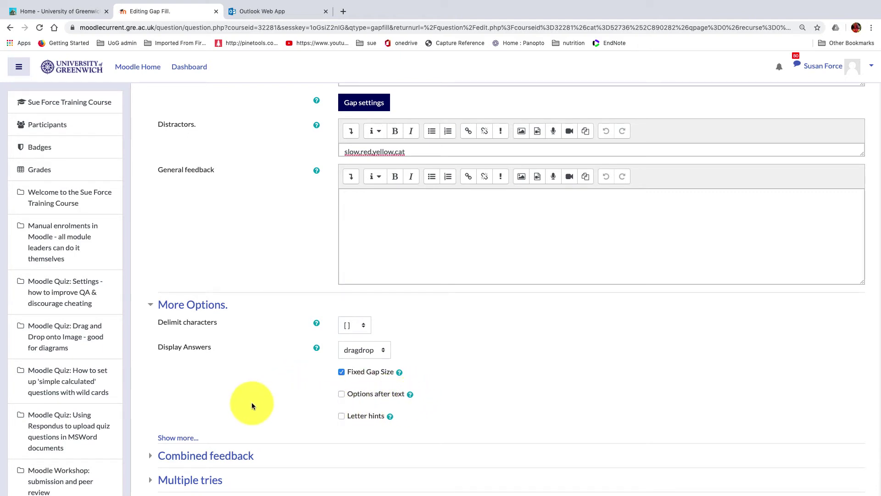
pyautogui.scroll(-2, 243, 403)
pyautogui.click(170, 341)
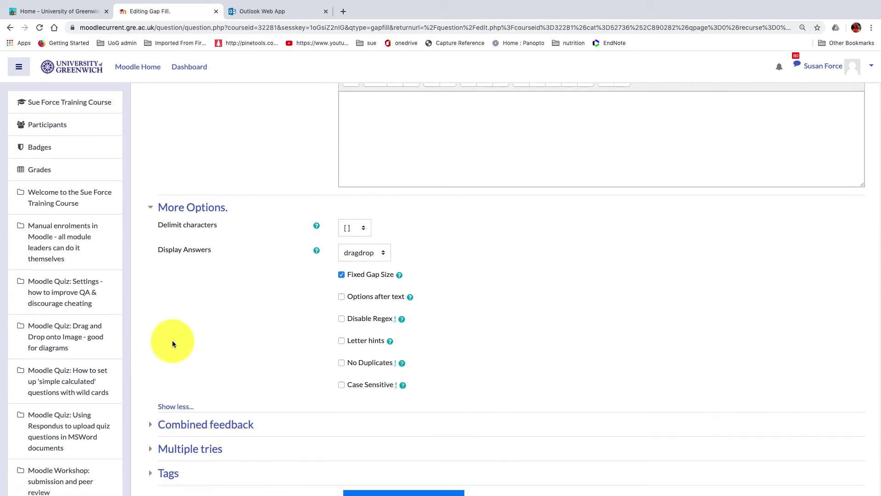
pyautogui.scroll(-2, 277, 384)
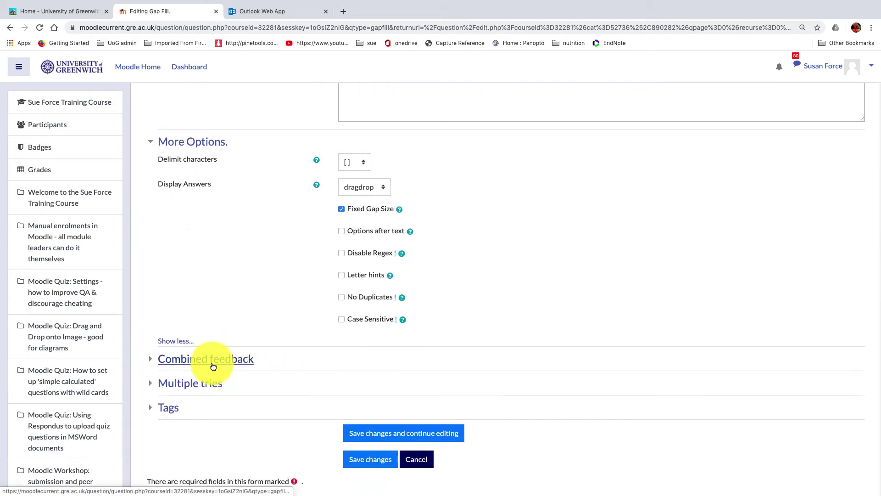
# Expand Combined feedback and Multiple tries, then set the penalty for each incorrect try to 0%.
pyautogui.scroll(-1, 213, 366)
pyautogui.click(150, 343)
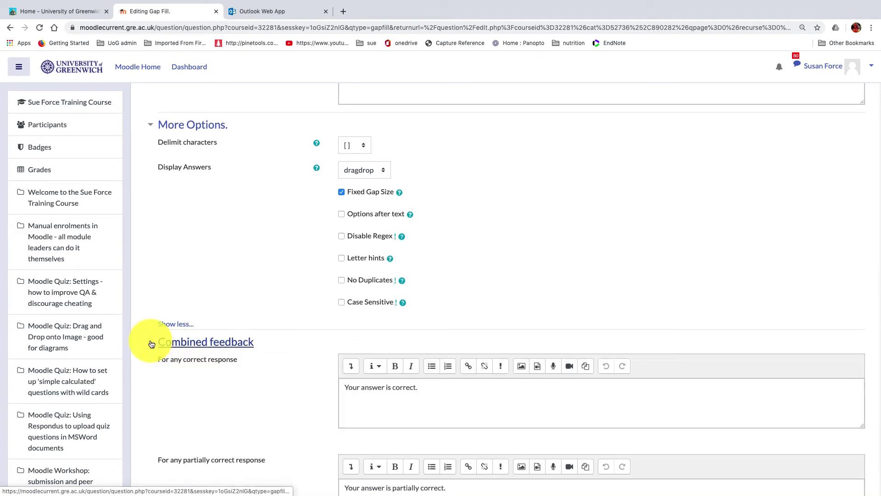
pyautogui.scroll(-10, 223, 395)
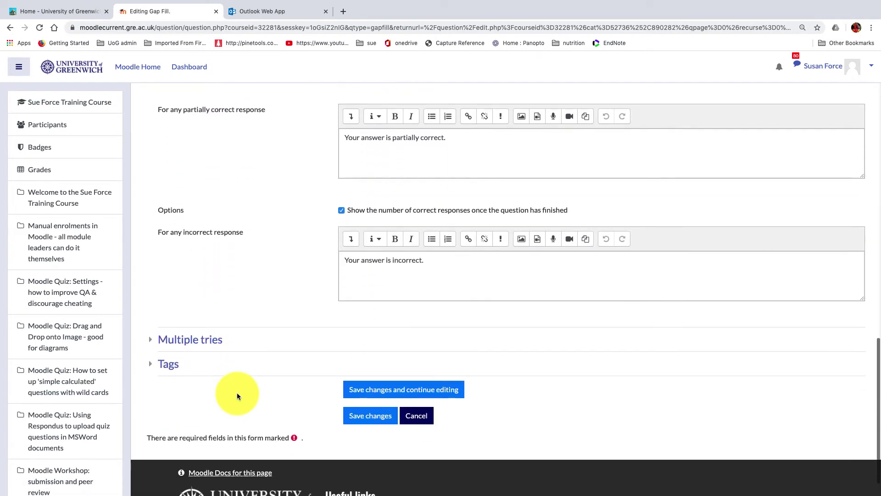
pyautogui.click(182, 307)
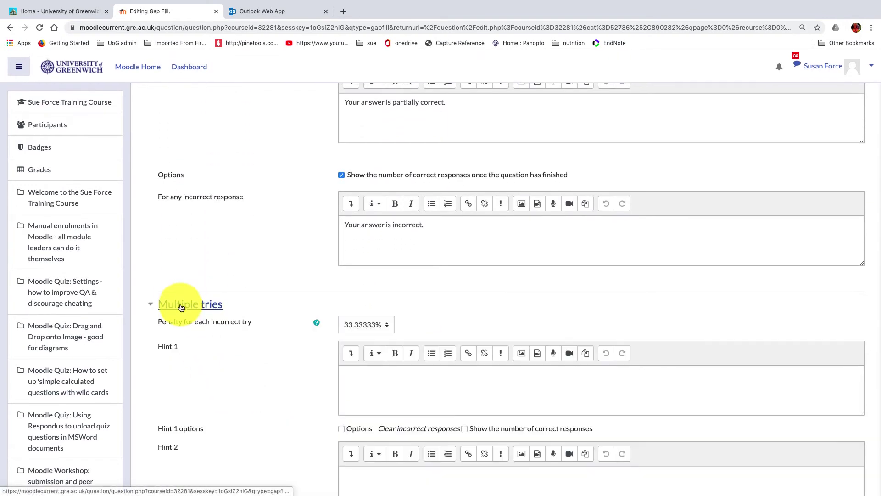
pyautogui.click(388, 325)
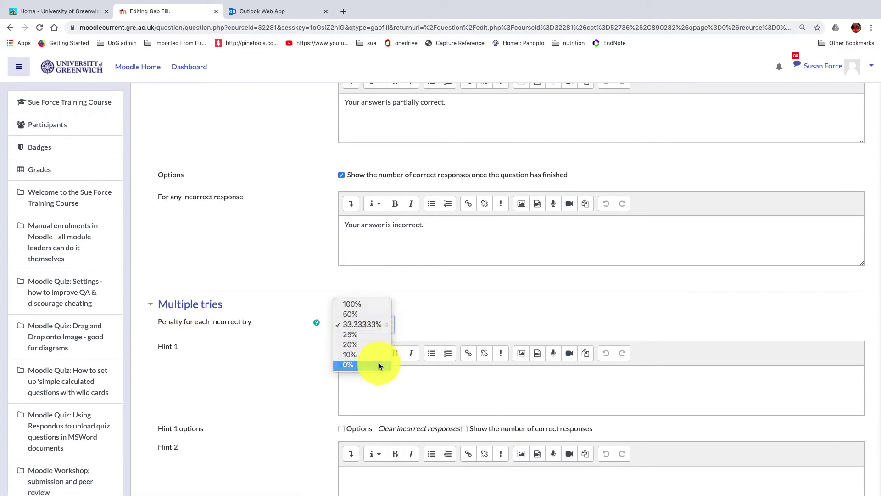
pyautogui.click(379, 364)
pyautogui.scroll(-3, 284, 372)
pyautogui.scroll(-3, 285, 370)
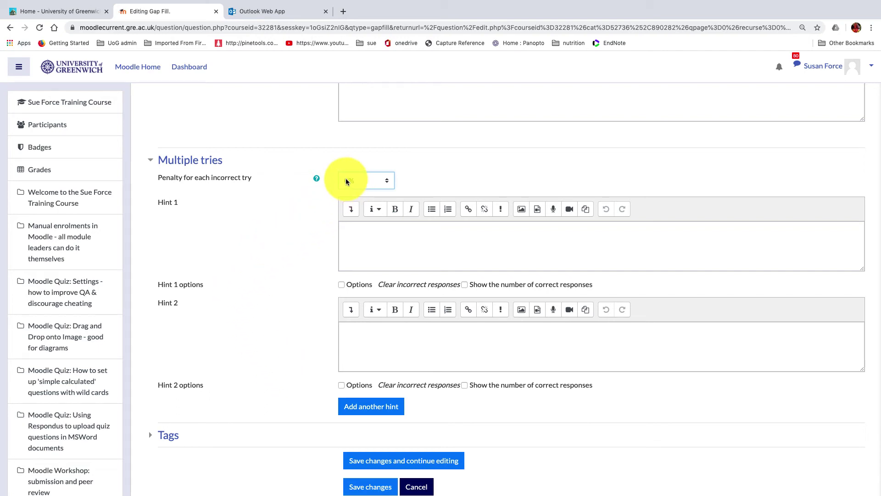
pyautogui.scroll(-3, 284, 351)
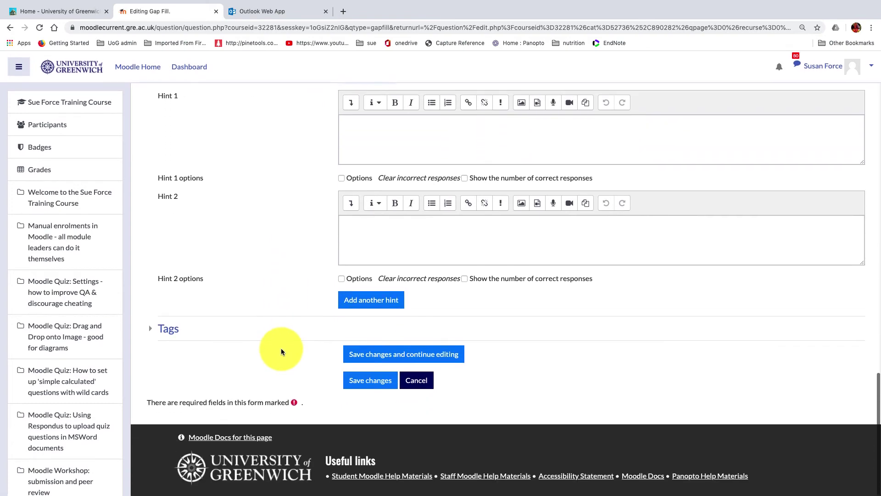
# Save Gapfill 2, then in the preview fill the gaps with brown, lazy and dog and check it.
pyautogui.click(364, 381)
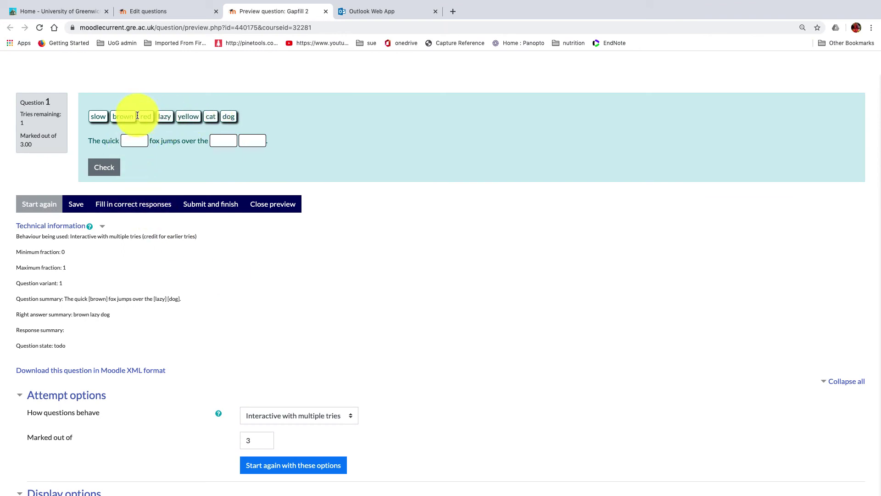
pyautogui.moveTo(122, 115); pyautogui.dragTo(253, 140)
pyautogui.click(105, 168)
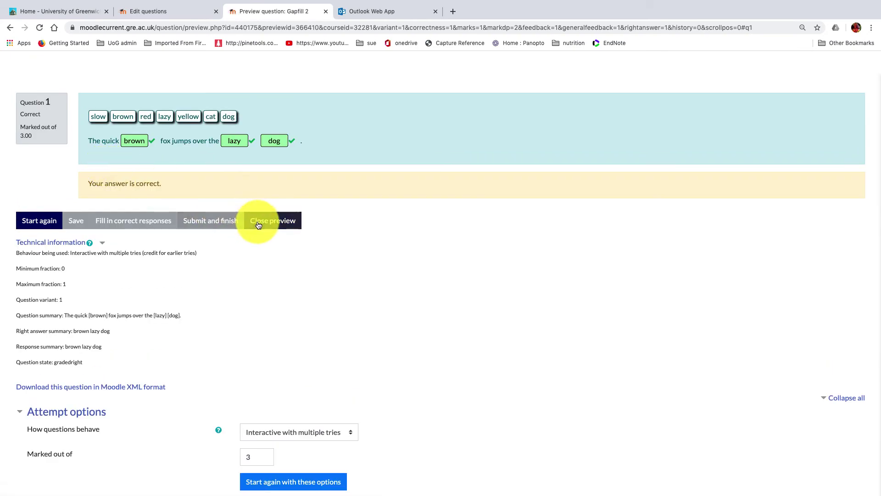
# Close the preview to see Gapfill 2 listed in Training questions (4).
pyautogui.click(263, 220)
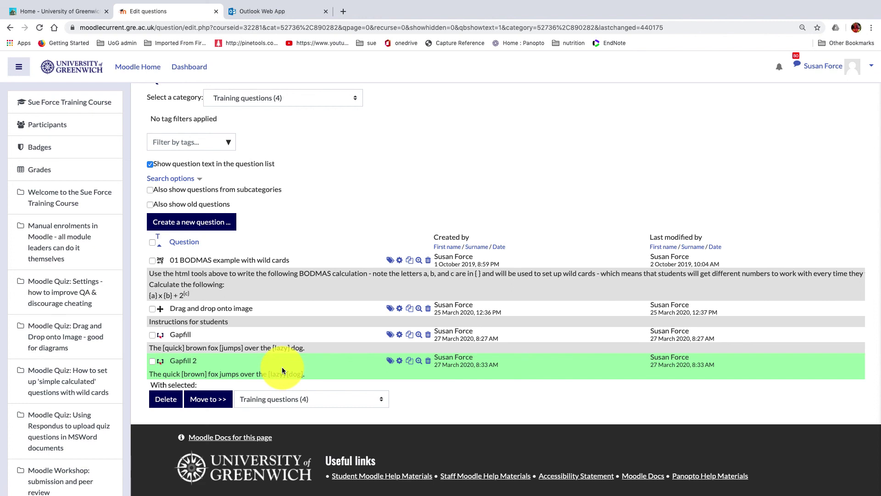
pyautogui.click(411, 362)
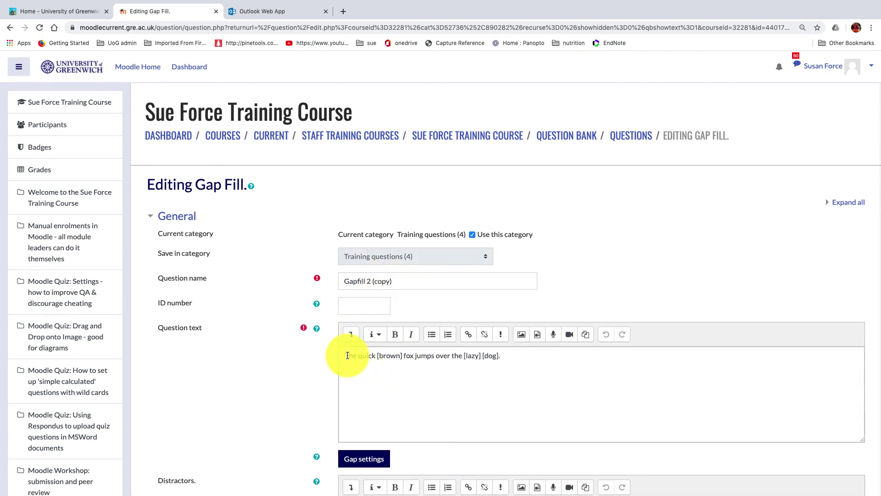
pyautogui.scroll(-5, 459, 417)
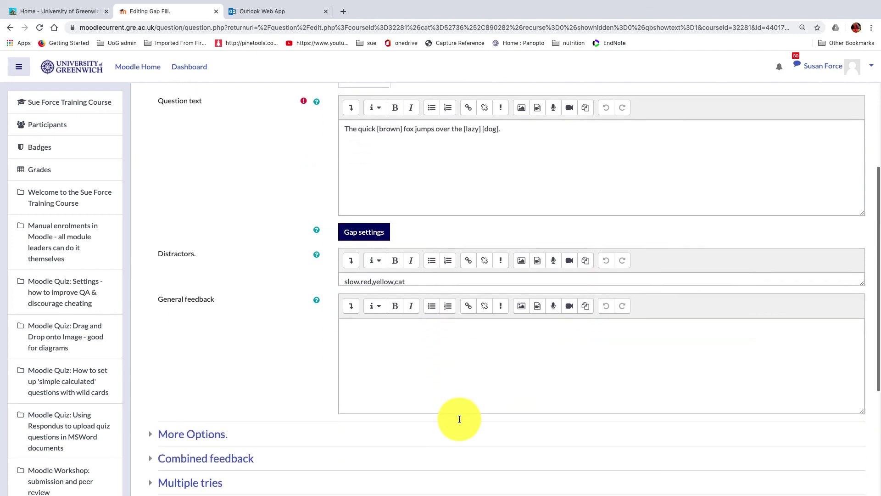
pyautogui.scroll(1, 412, 257)
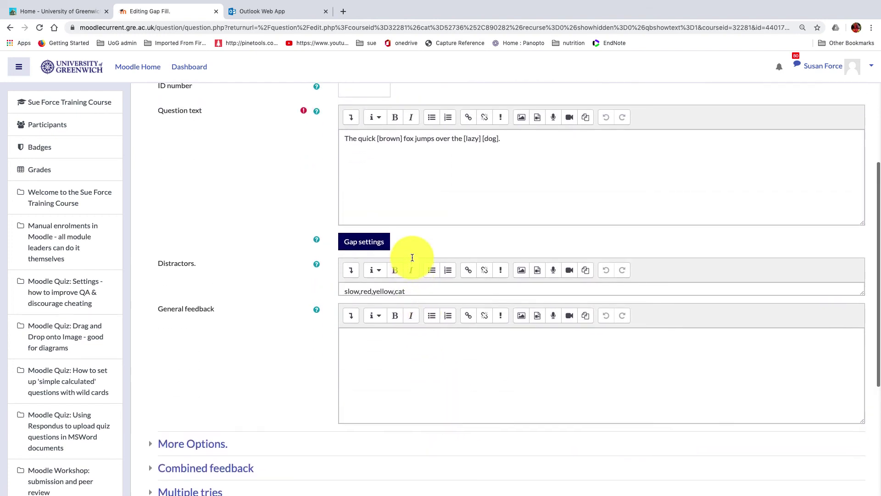
pyautogui.scroll(3, 412, 257)
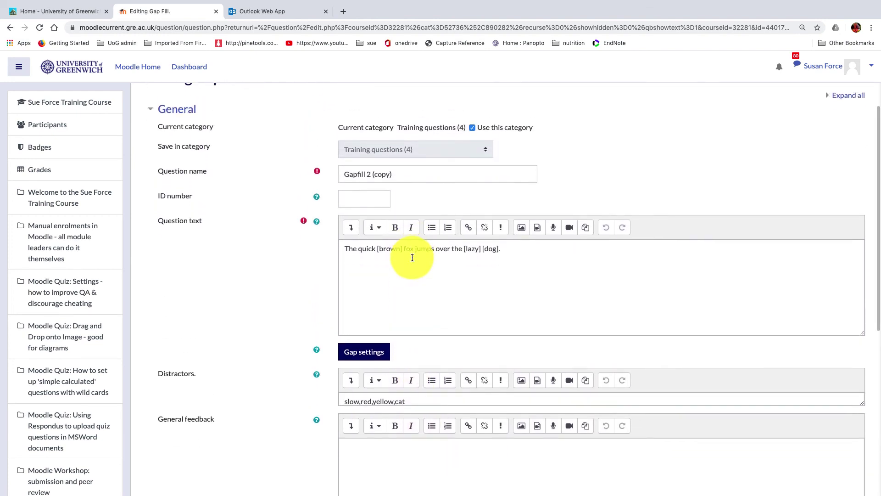
pyautogui.scroll(-8, 412, 257)
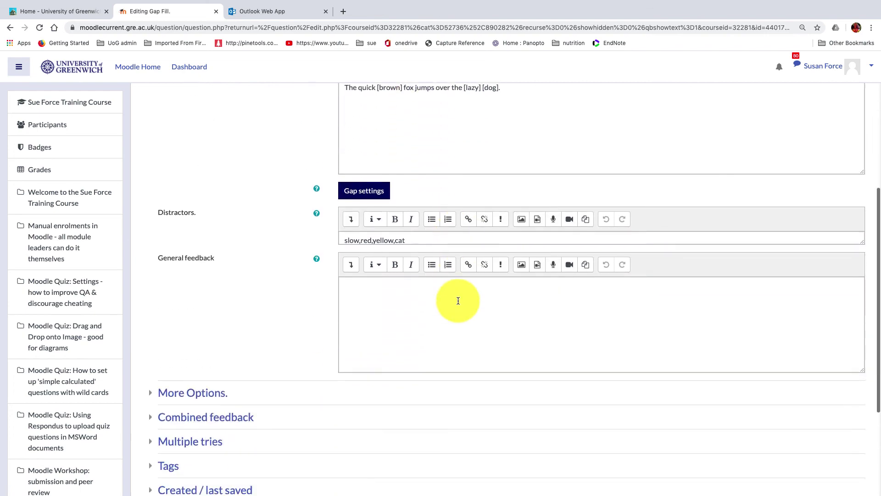
pyautogui.click(417, 380)
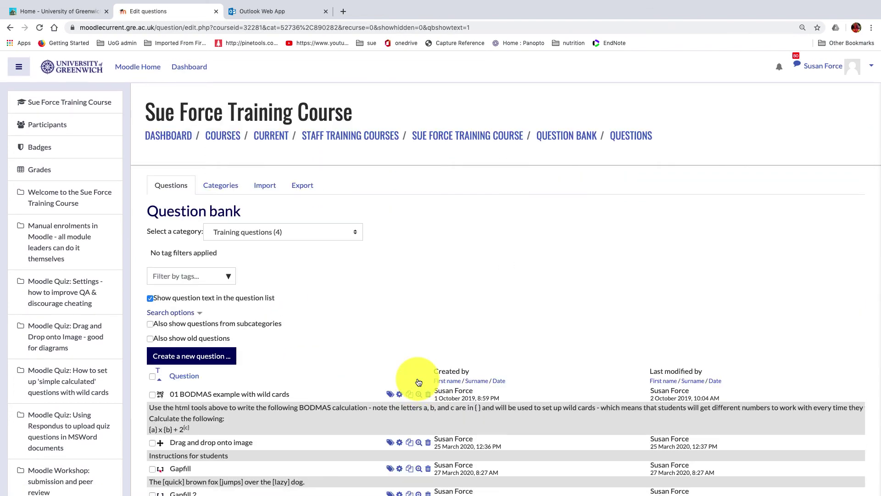